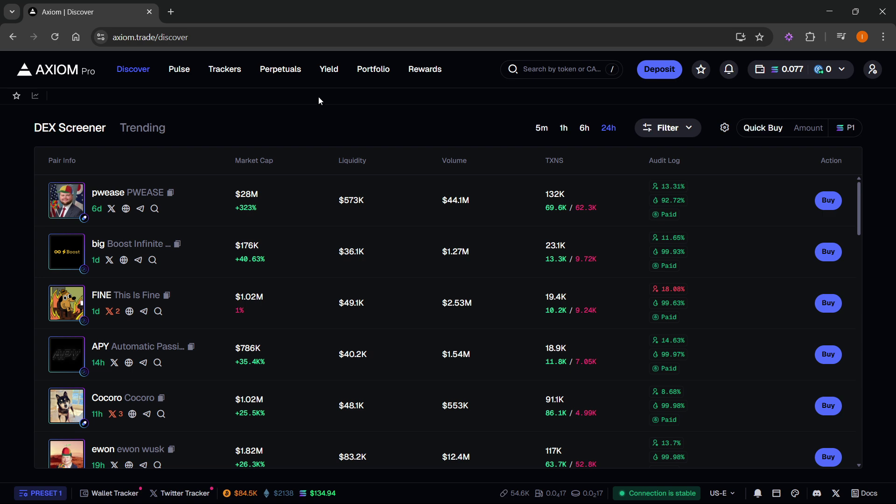
- Go to the Pulse page to see the New Pairs, Final Stretch and Migrated columns
click(179, 69)
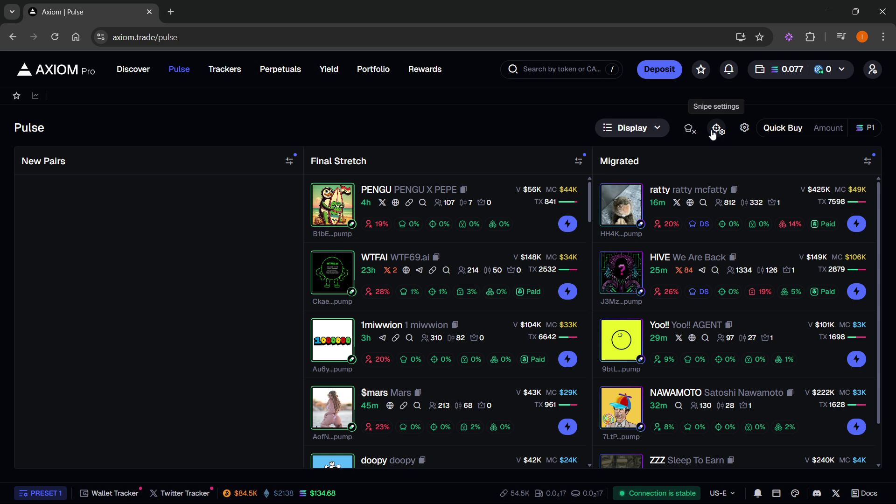
- Bring up Snipe Settings from the icon beside the Display button
click(718, 129)
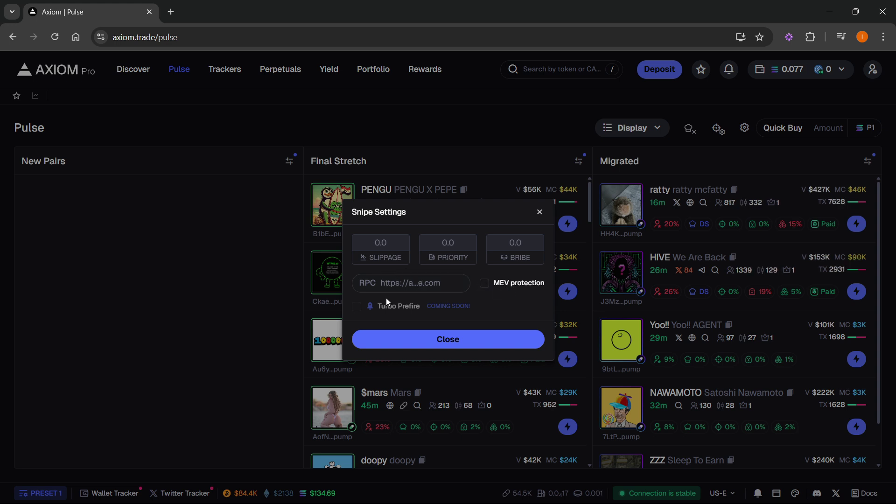
- Dismiss the Snipe Settings dialog, leaving slippage, priority and bribe at 0.0
click(448, 341)
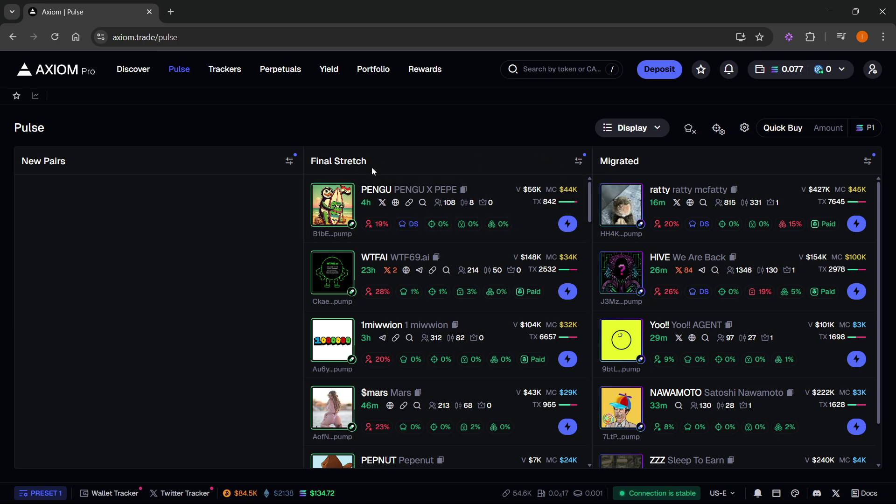
- Open PENGU from Final Stretch, try Sell, Limit and Advanced forms, then return to Market buy
click(374, 189)
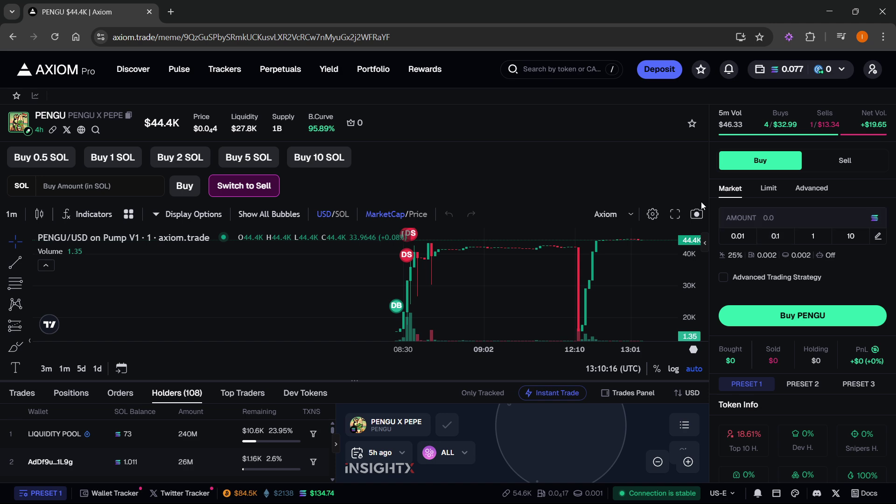
click(845, 161)
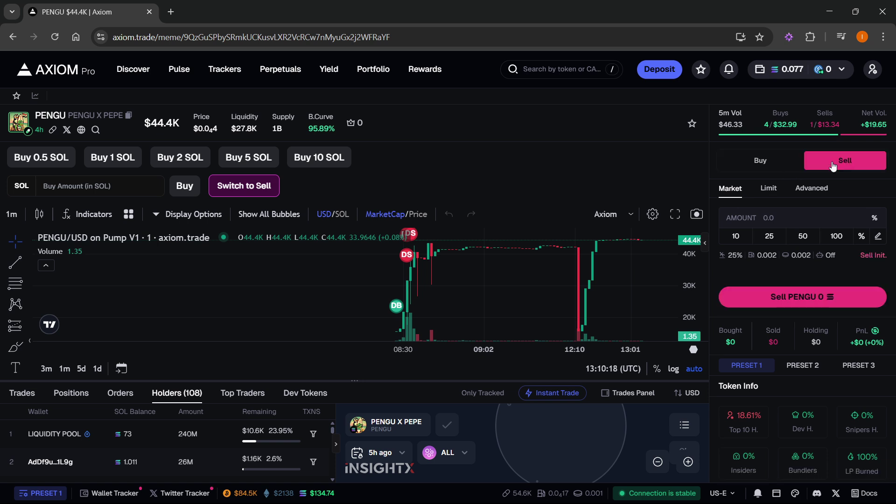
click(767, 162)
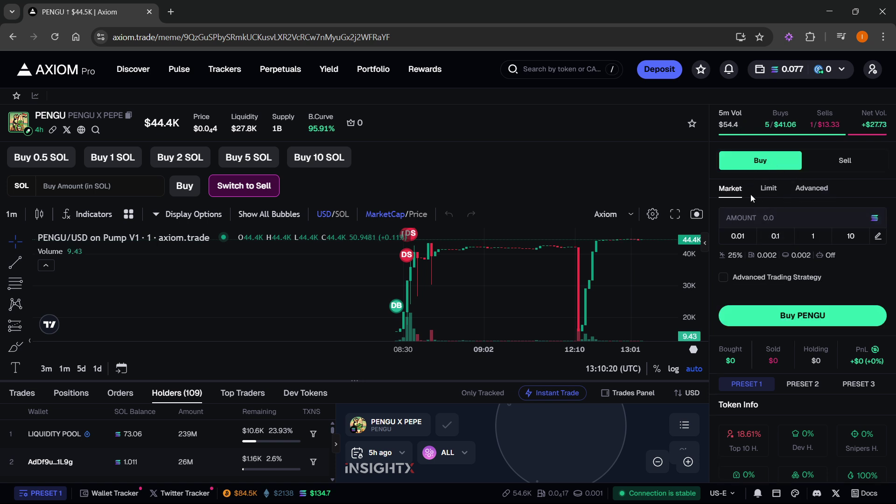
click(768, 188)
click(809, 191)
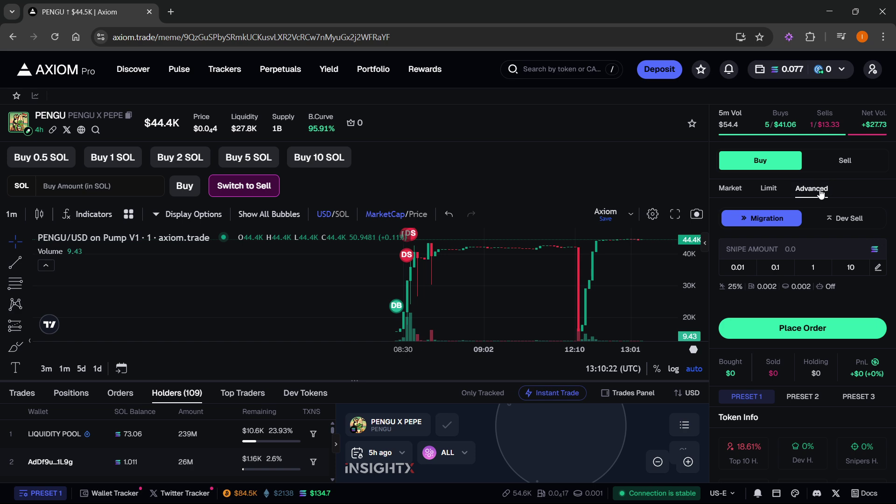
click(729, 189)
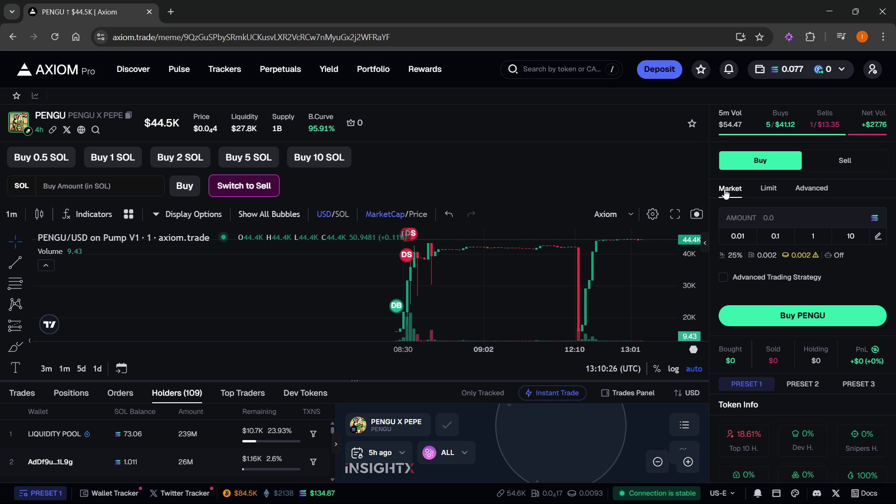